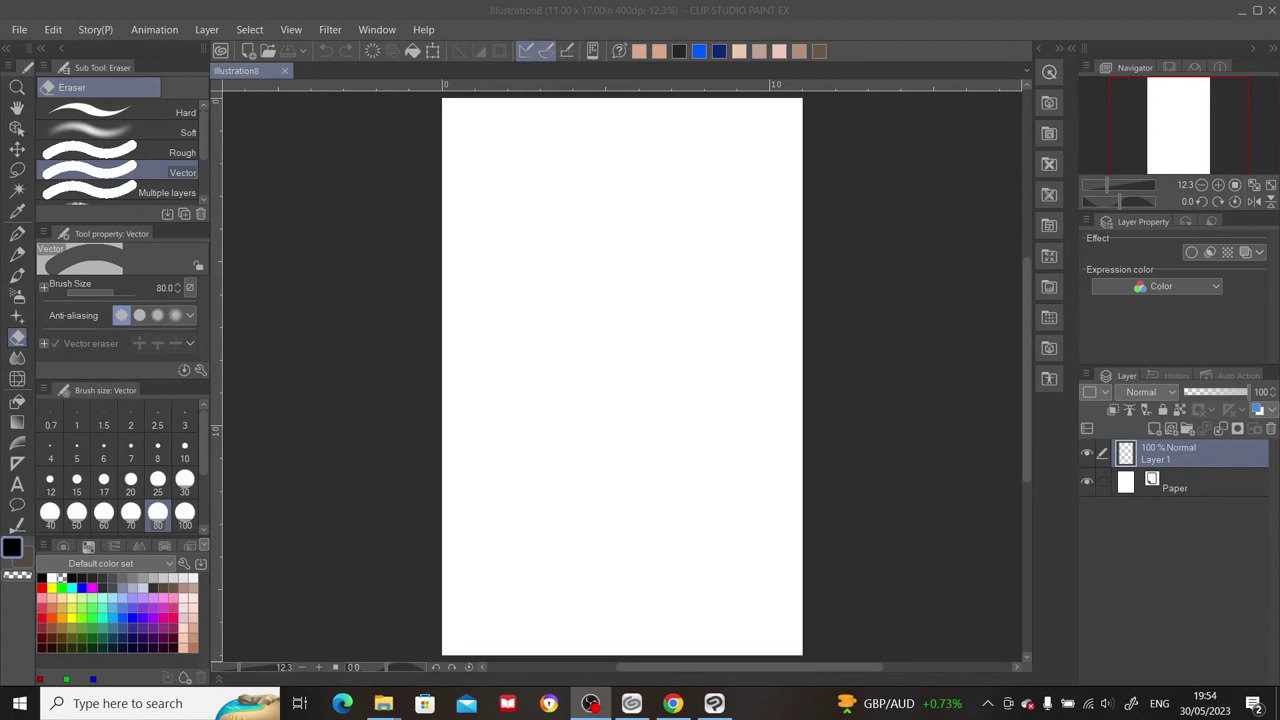
Step: Create a new blank 11 × 17 in, 400 dpi canvas, Illustration9, with the default settings
left_click(19, 31)
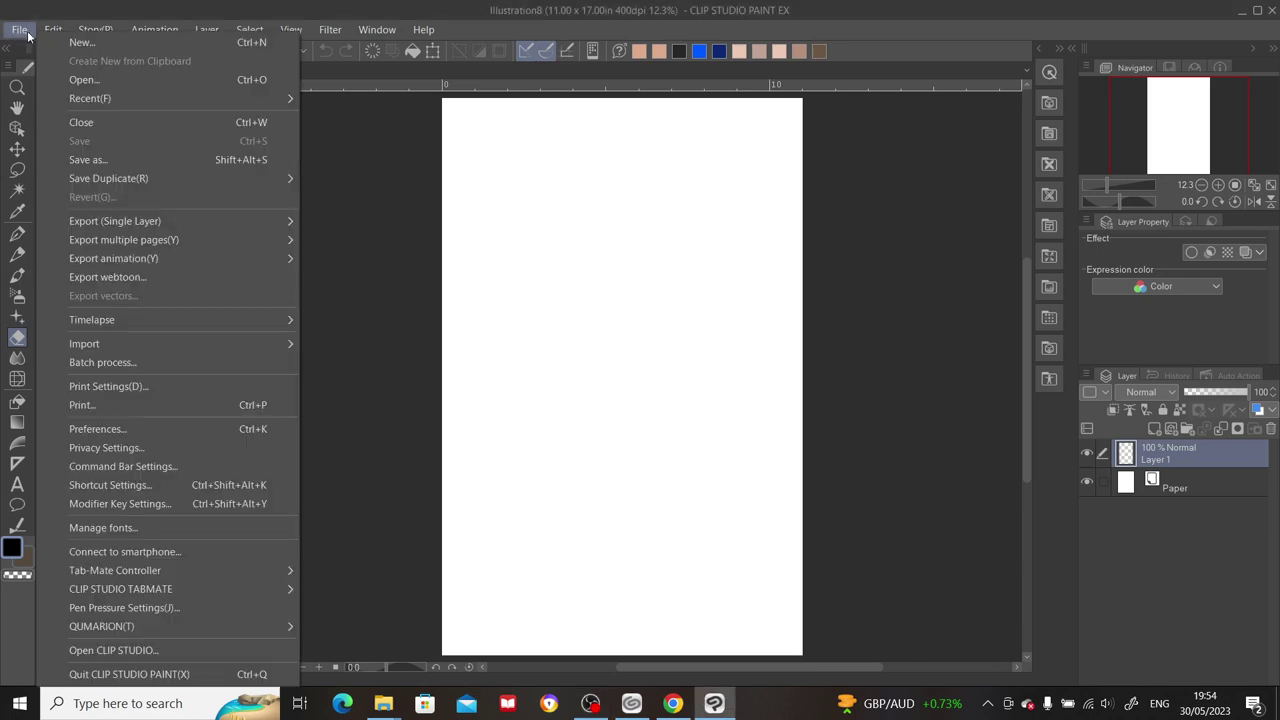
left_click(86, 42)
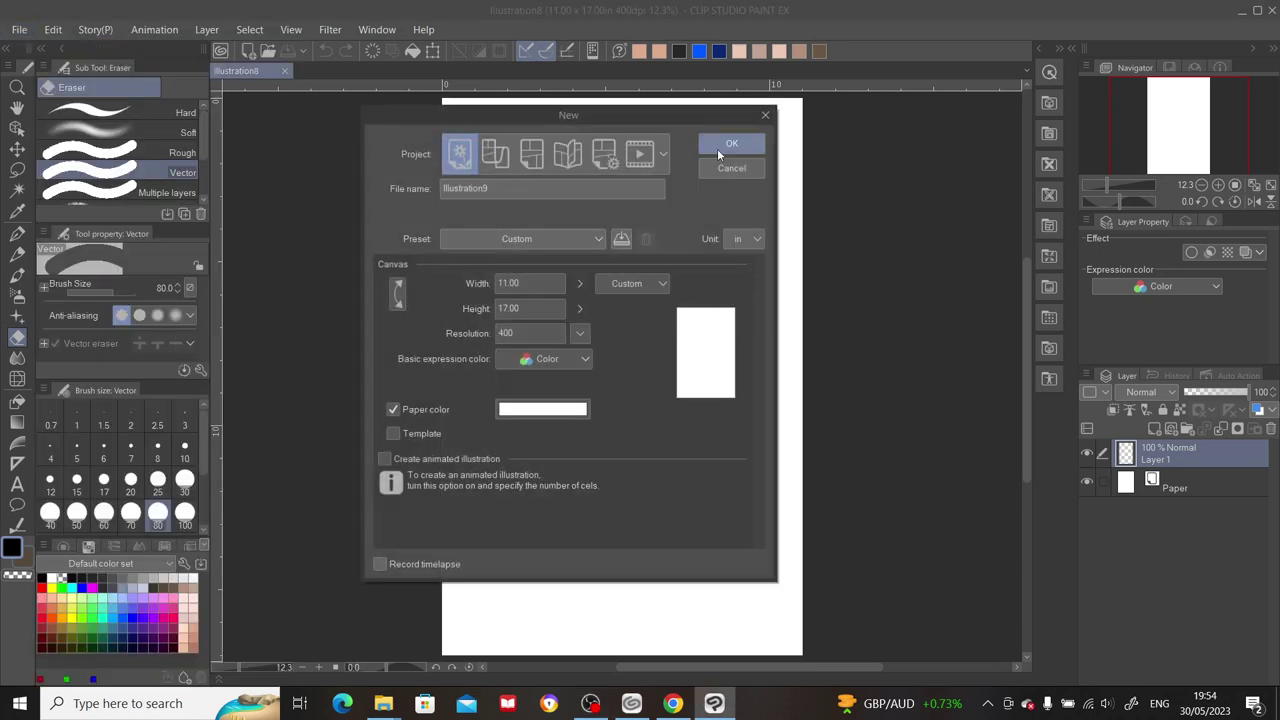
left_click(733, 146)
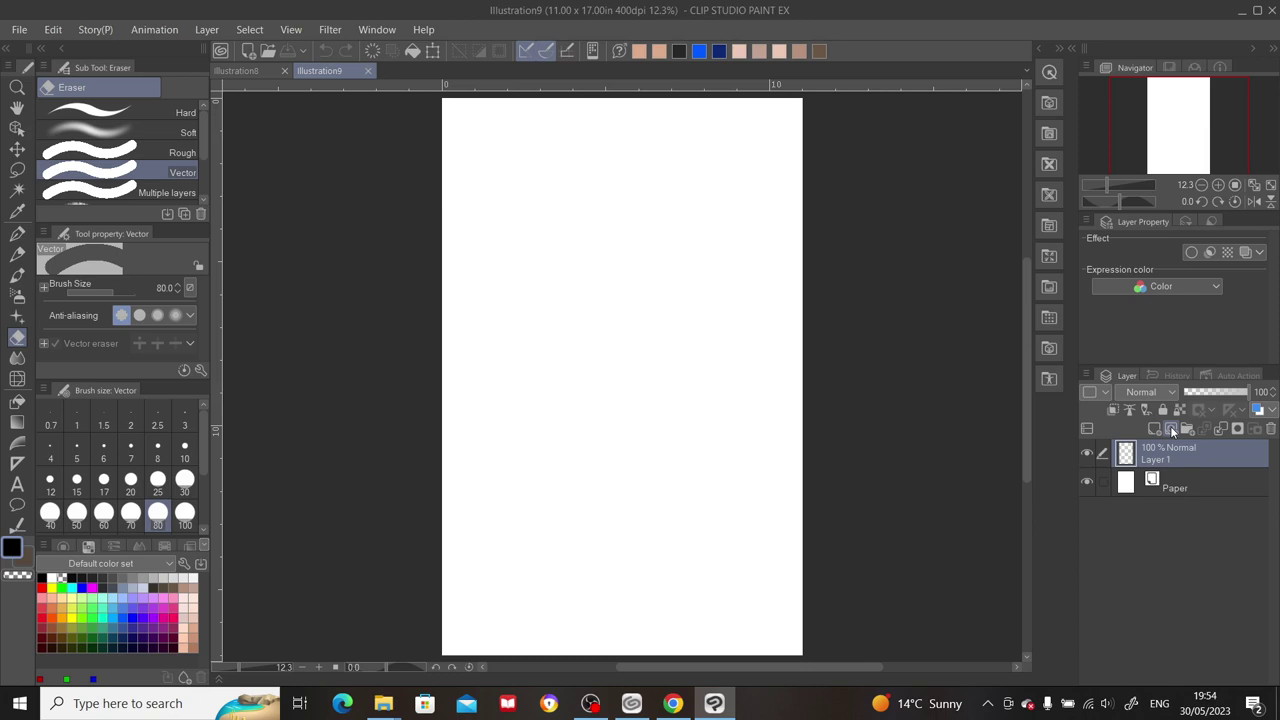
Step: Add a new vector layer above Layer 1 and set the pen to brush size 300
left_click(1172, 429)
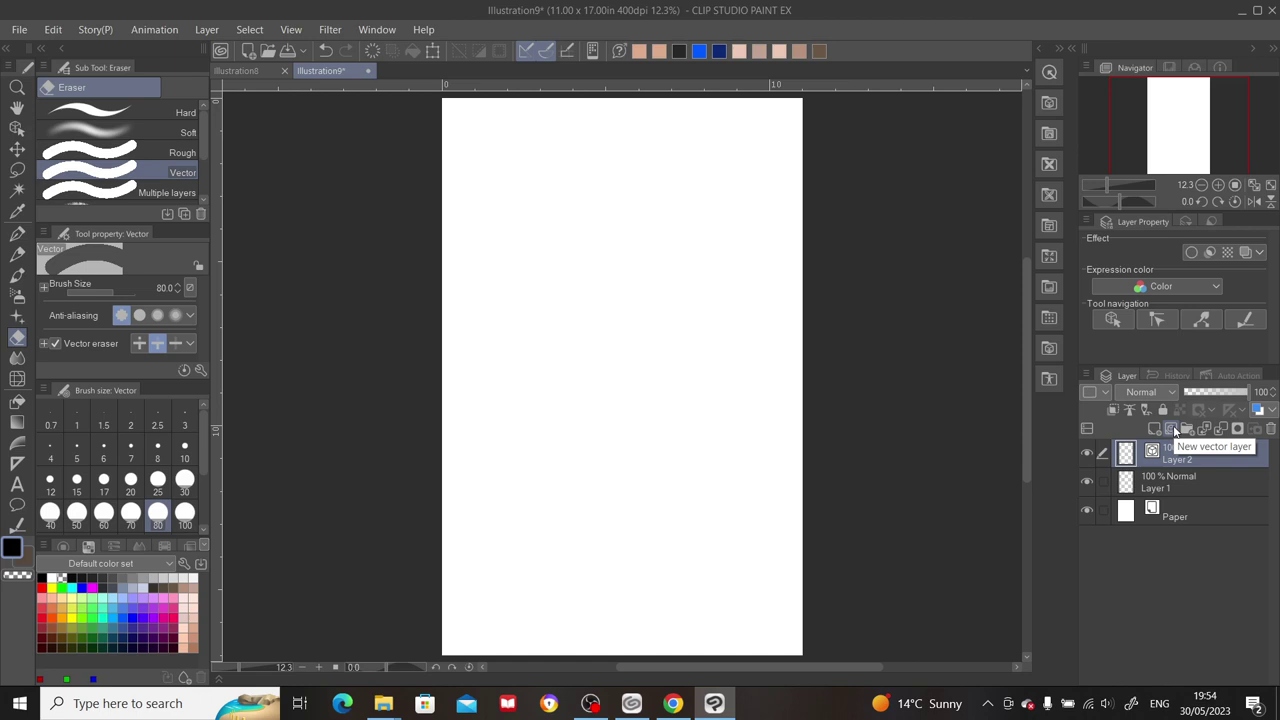
left_click(16, 236)
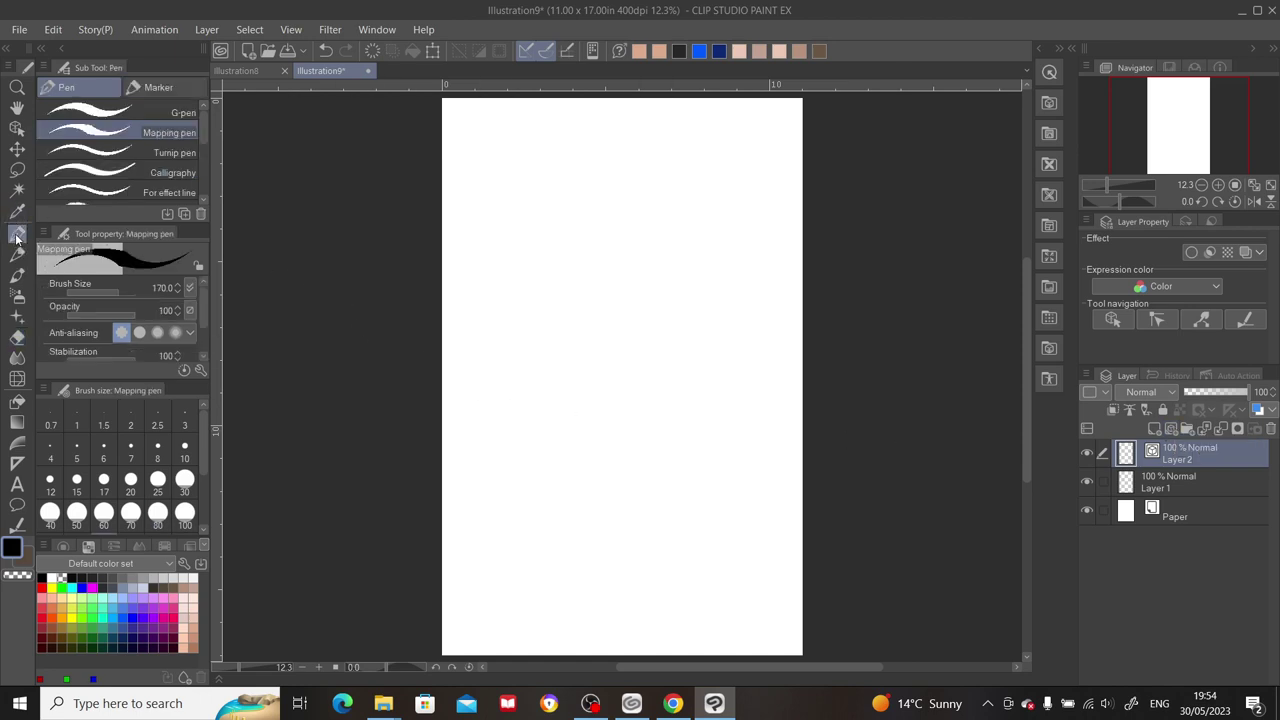
left_click_drag(204, 443, 202, 478)
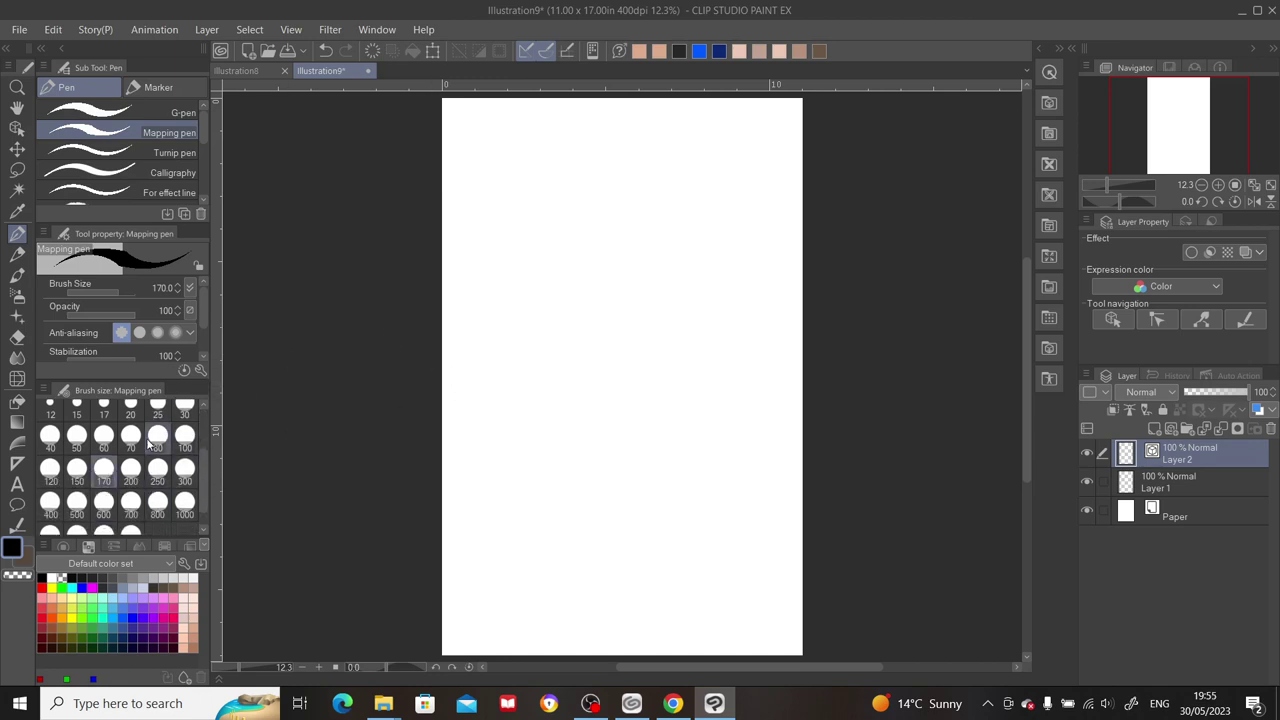
left_click(184, 468)
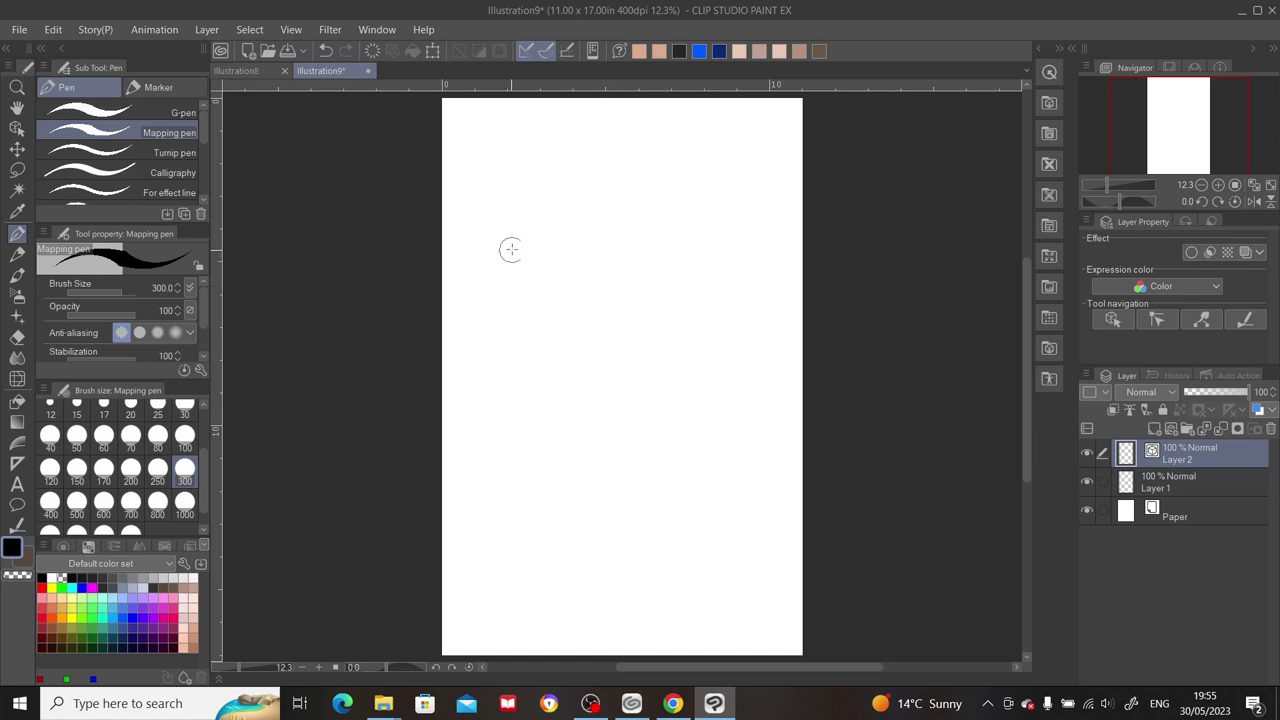
Step: Draw a bold black # with two horizontal and two vertical strokes
left_click_drag(480, 232, 735, 211)
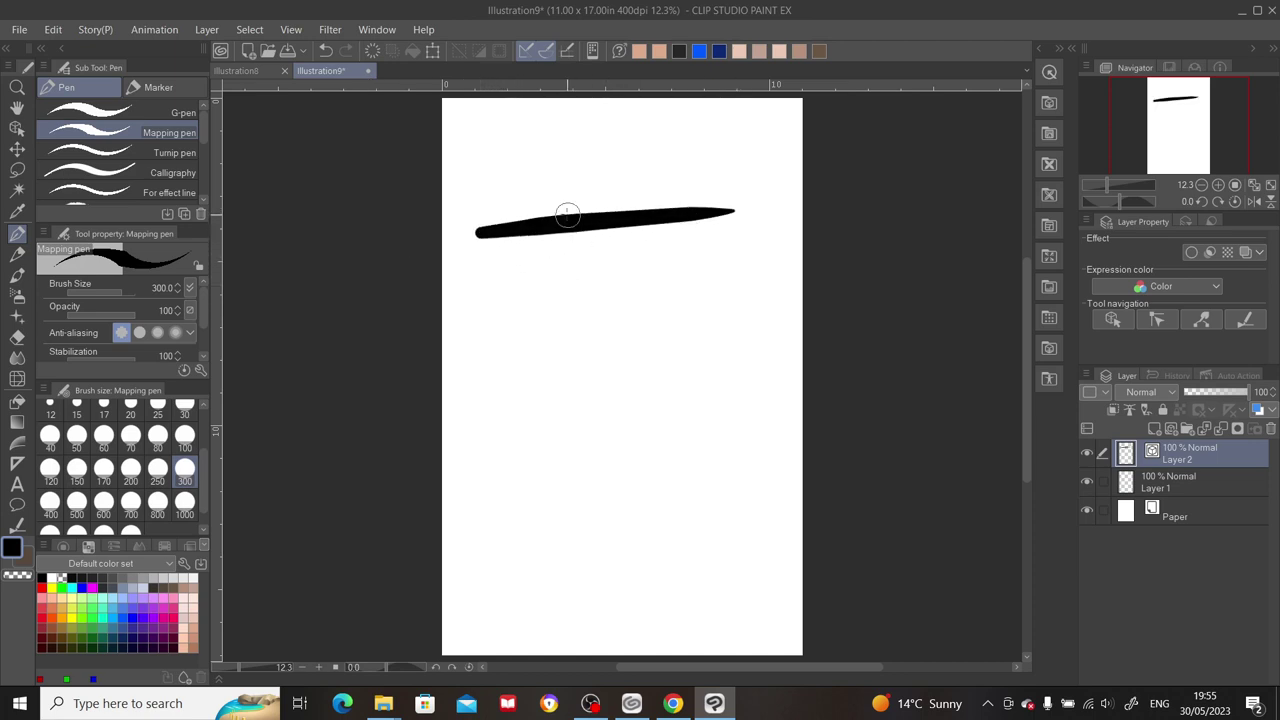
left_click_drag(541, 172, 581, 443)
left_click_drag(655, 174, 690, 456)
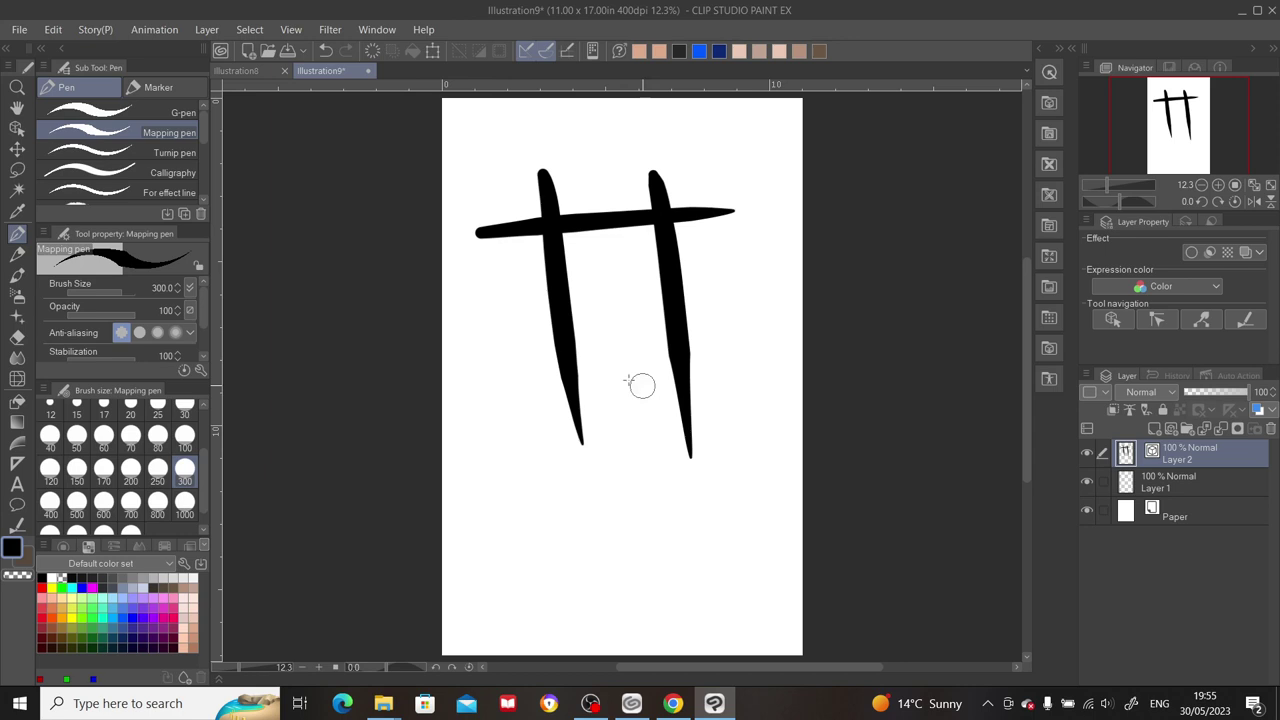
left_click_drag(485, 347, 740, 328)
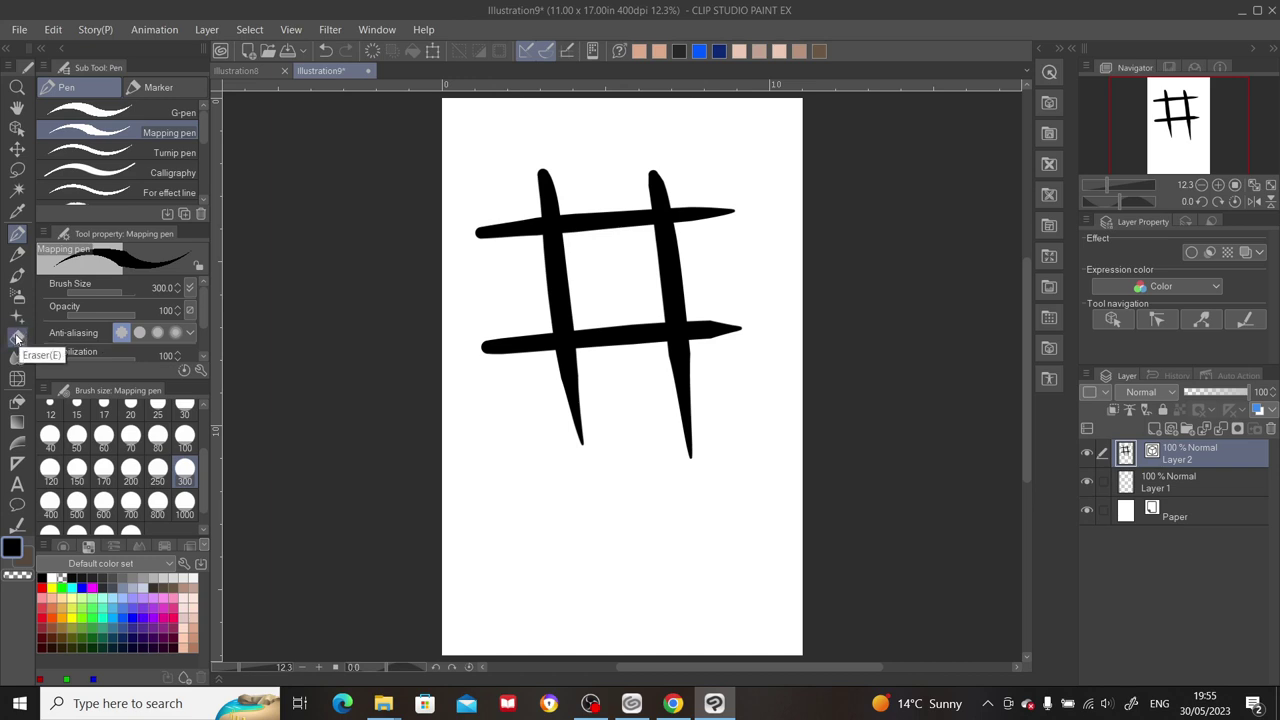
Step: Use the vector eraser to remove the eight overhanging ends of the # outside the square
left_click(17, 338)
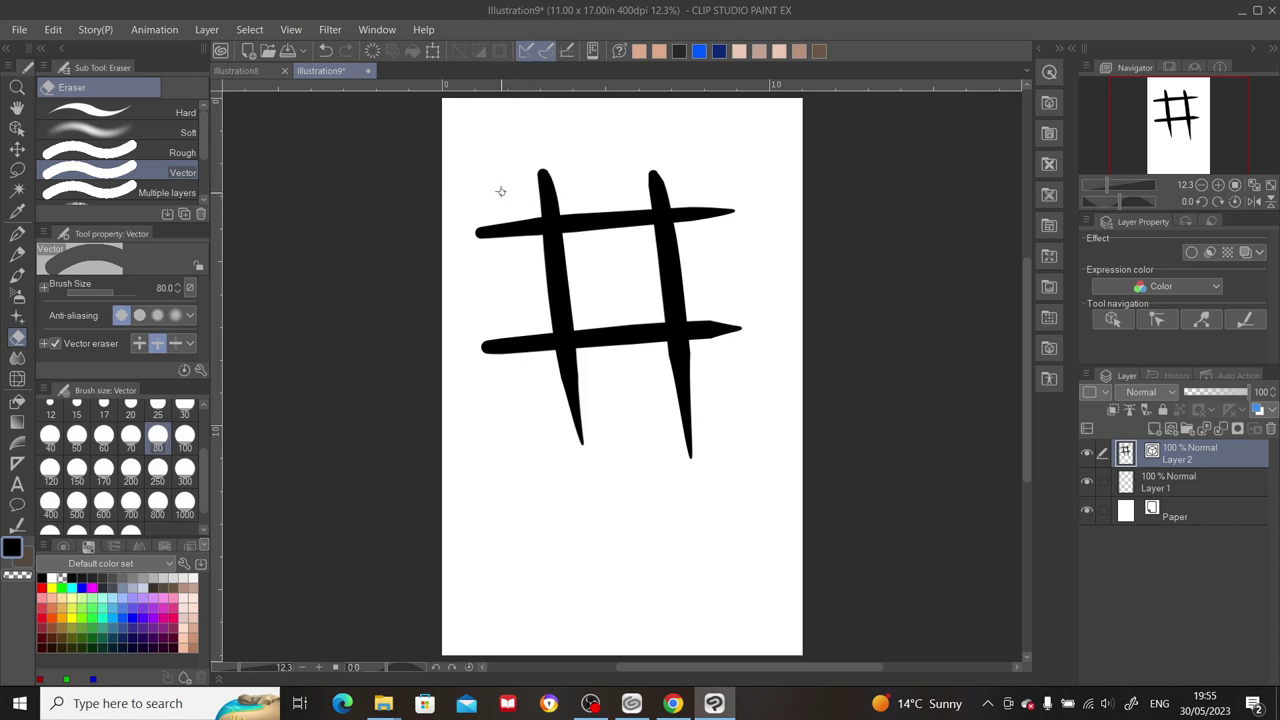
mouse_move(510, 191)
left_mouse_down()
mouse_move(588, 177)
mouse_move(511, 238)
mouse_move(533, 205)
left_mouse_up()
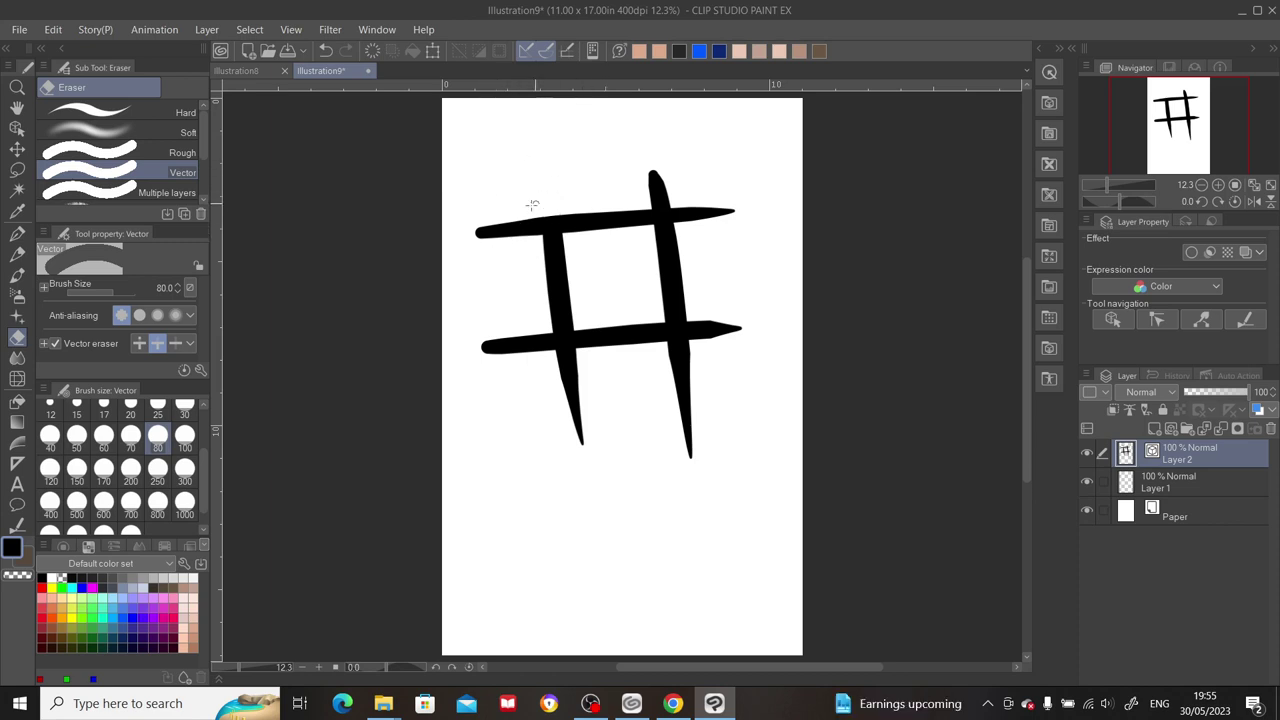
left_click(500, 229)
left_click(657, 190)
left_click(695, 213)
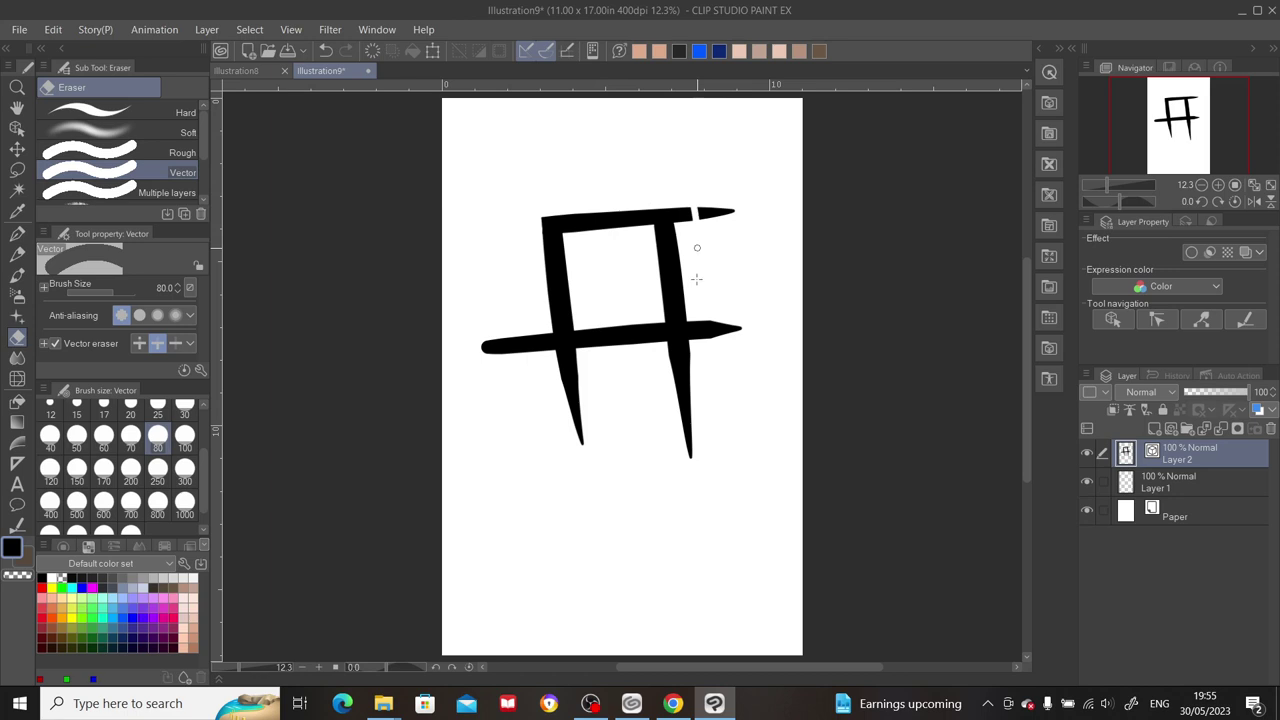
left_click(715, 213)
left_click(718, 329)
left_click(684, 405)
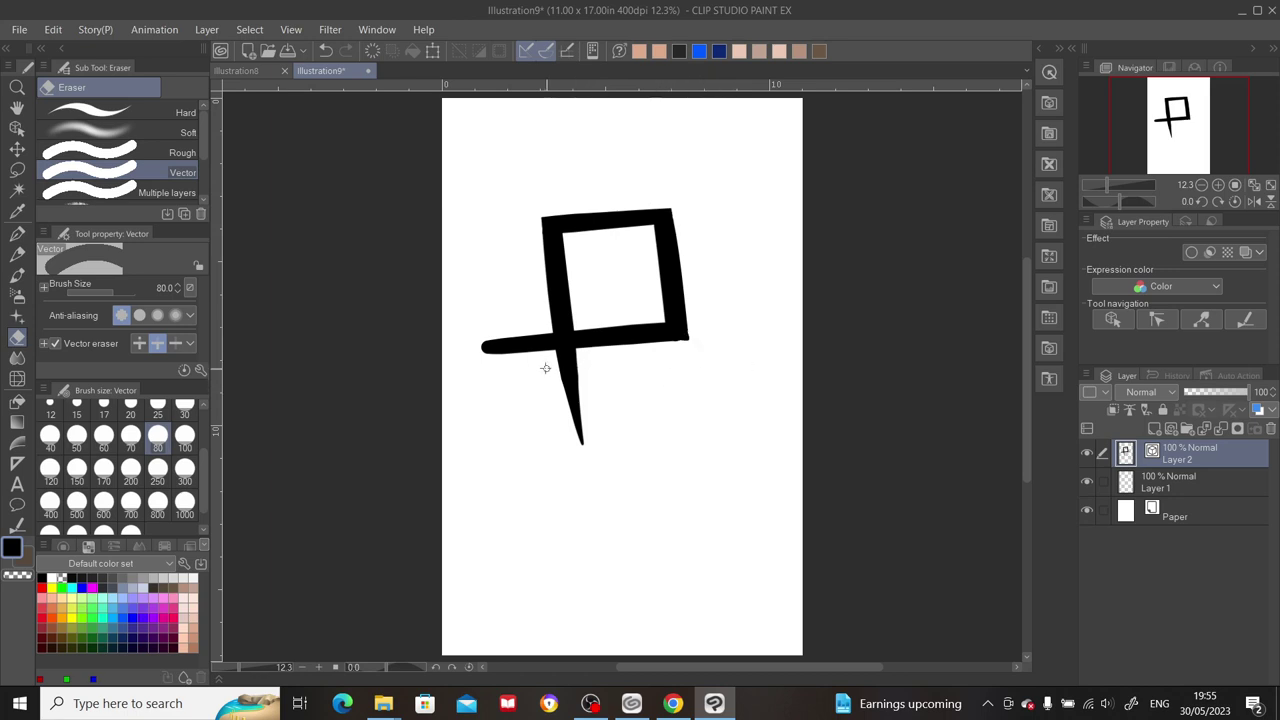
left_click(566, 373)
left_click(520, 346)
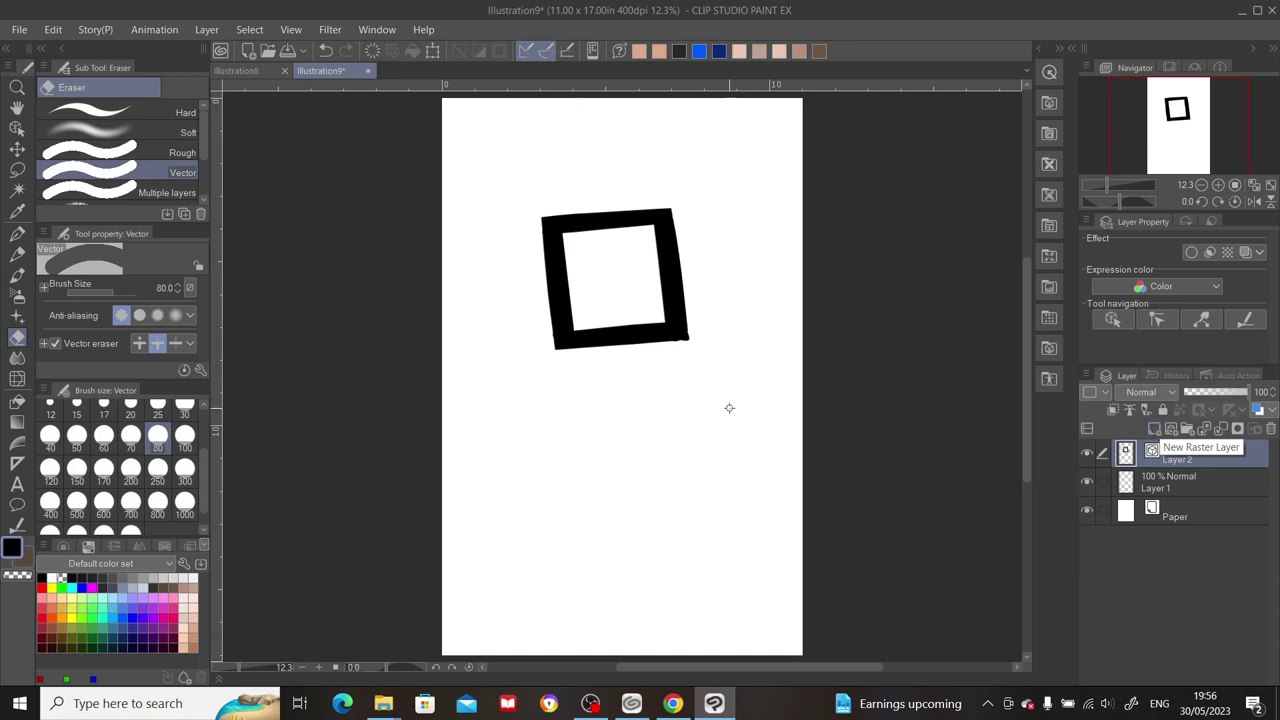
Step: Create another new canvas, Illustration10, with the same default settings
left_click(19, 31)
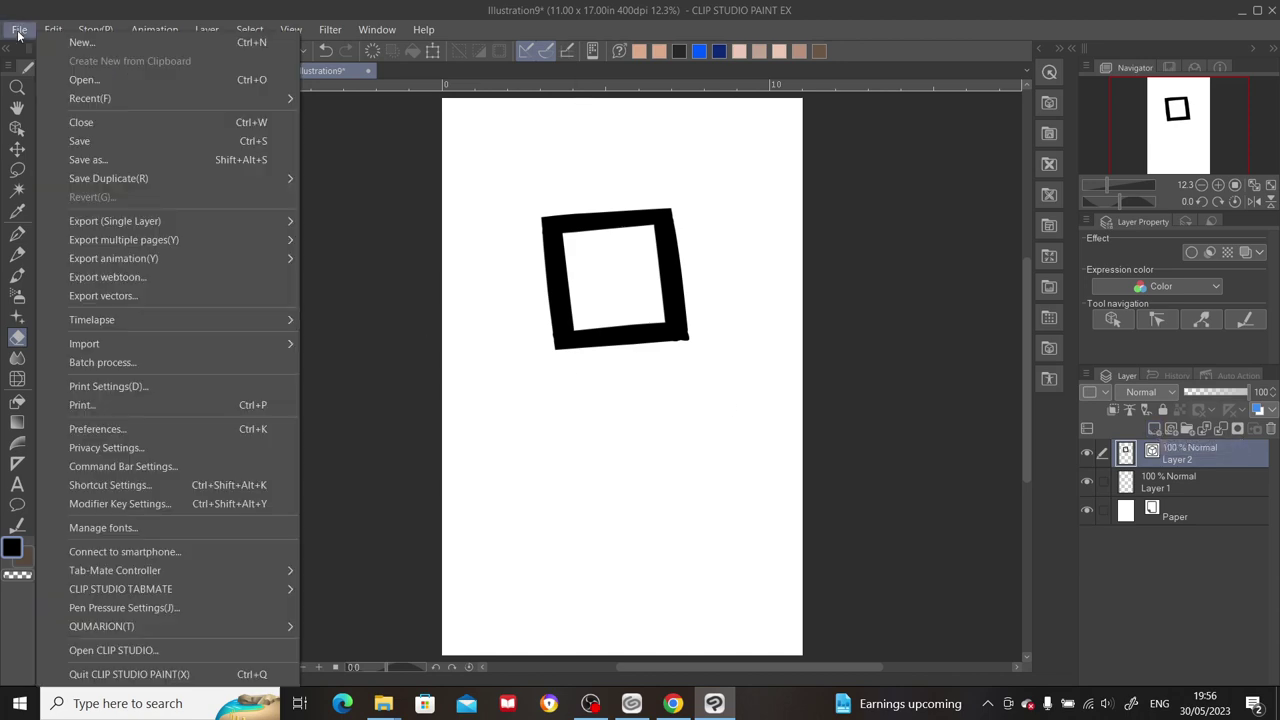
left_click(102, 42)
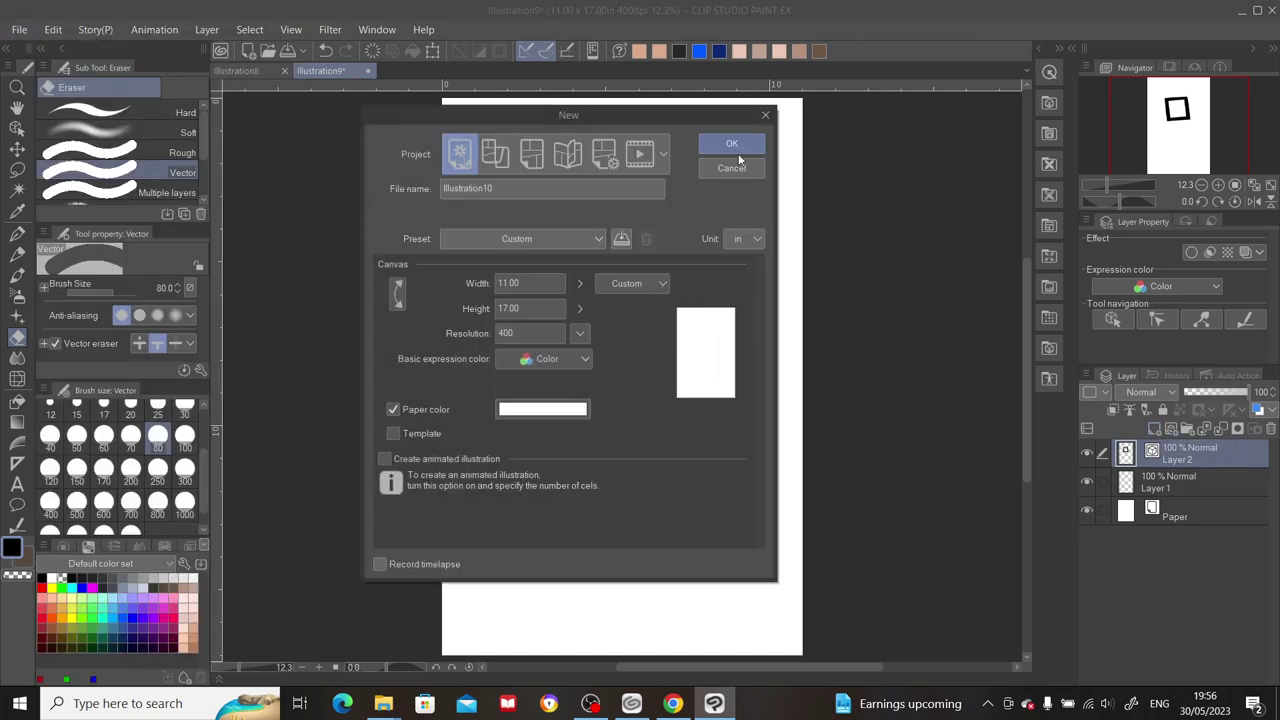
left_click(740, 143)
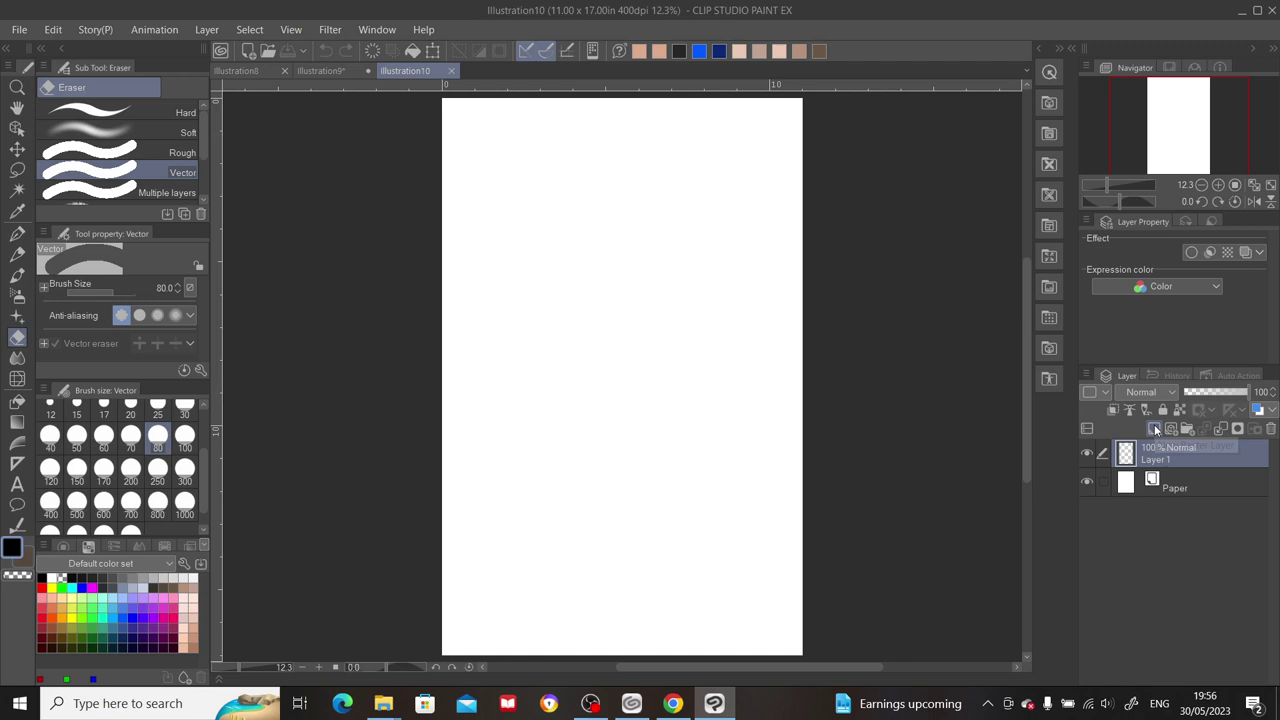
Step: Draw a bold black # of two horizontal and two vertical pen strokes on Layer 1
left_click(18, 236)
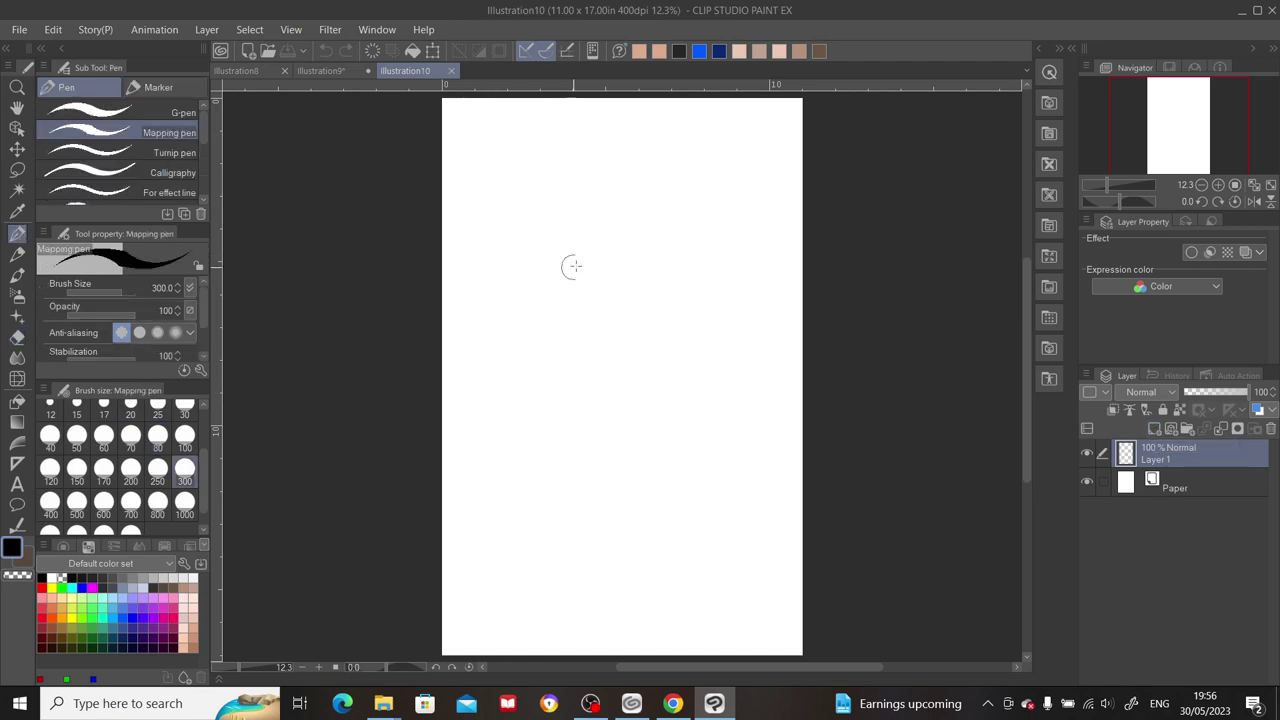
left_click_drag(503, 260, 760, 226)
left_click_drag(537, 199, 598, 460)
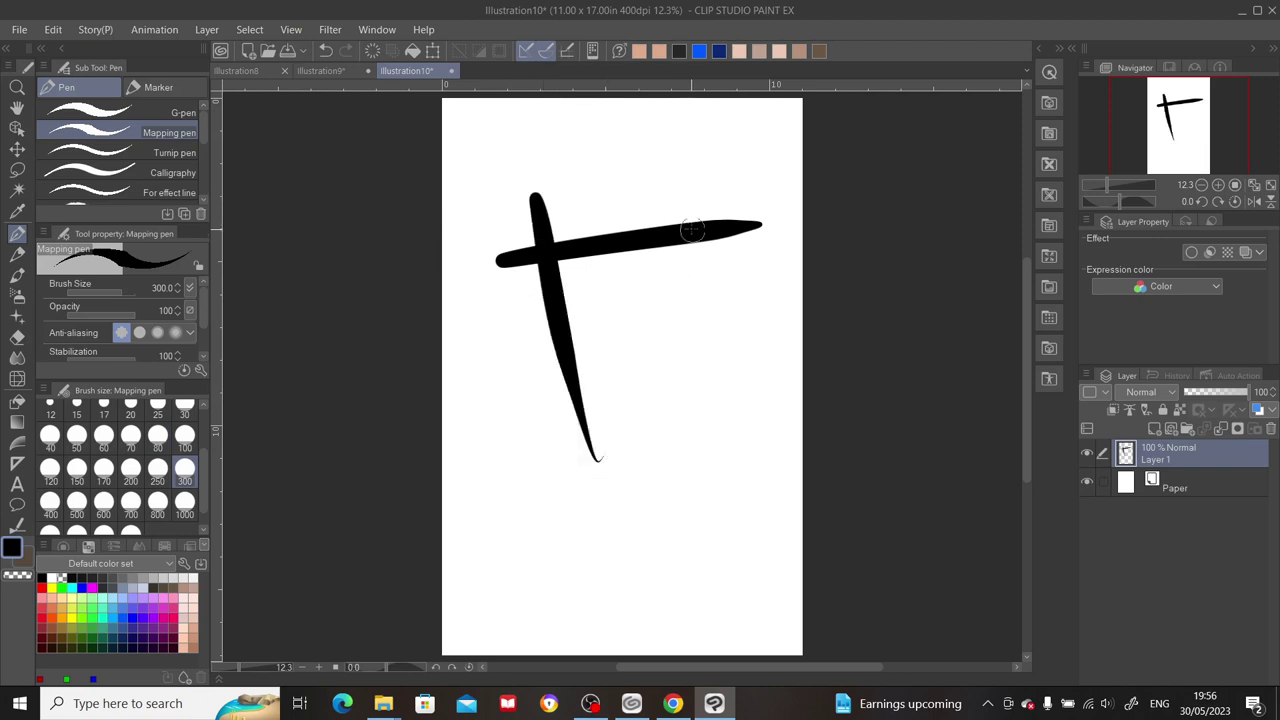
mouse_move(678, 182)
left_mouse_down()
mouse_move(706, 354)
mouse_move(748, 452)
left_mouse_up()
mouse_move(541, 375)
left_mouse_down()
mouse_move(773, 337)
mouse_move(731, 346)
left_mouse_up()
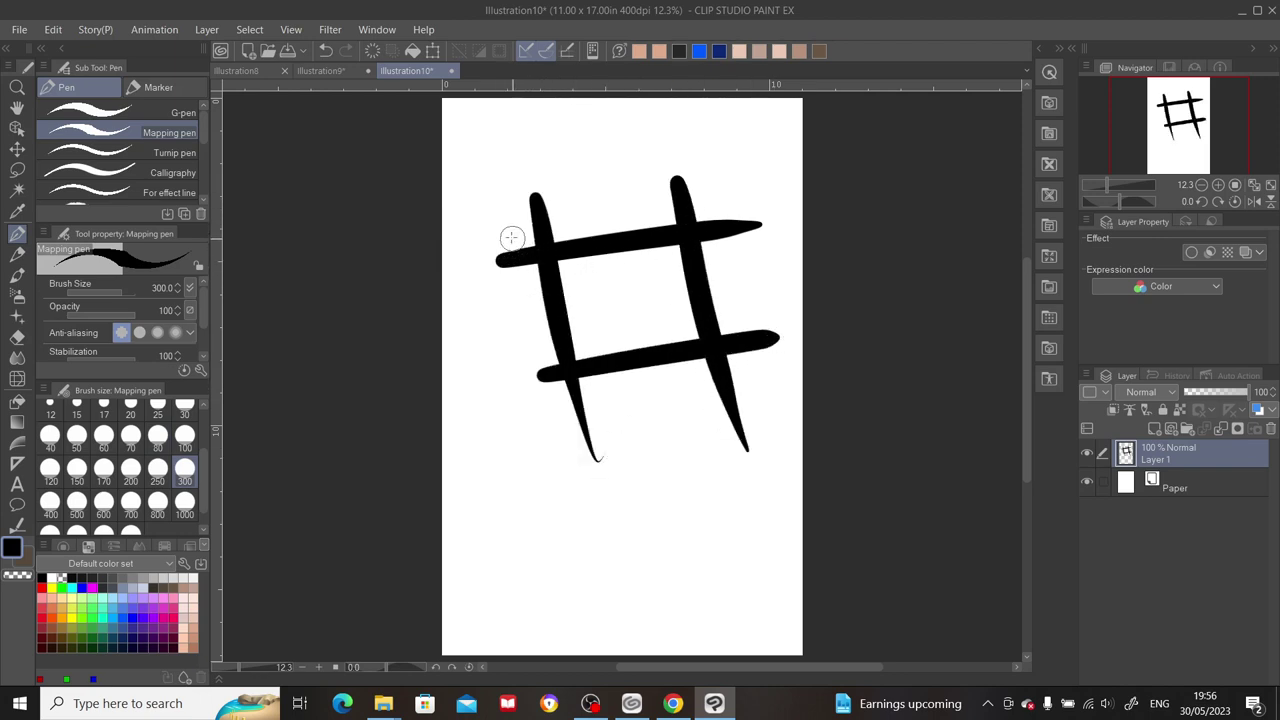
Step: Switch to the vector eraser and set its size to 200
left_click(16, 338)
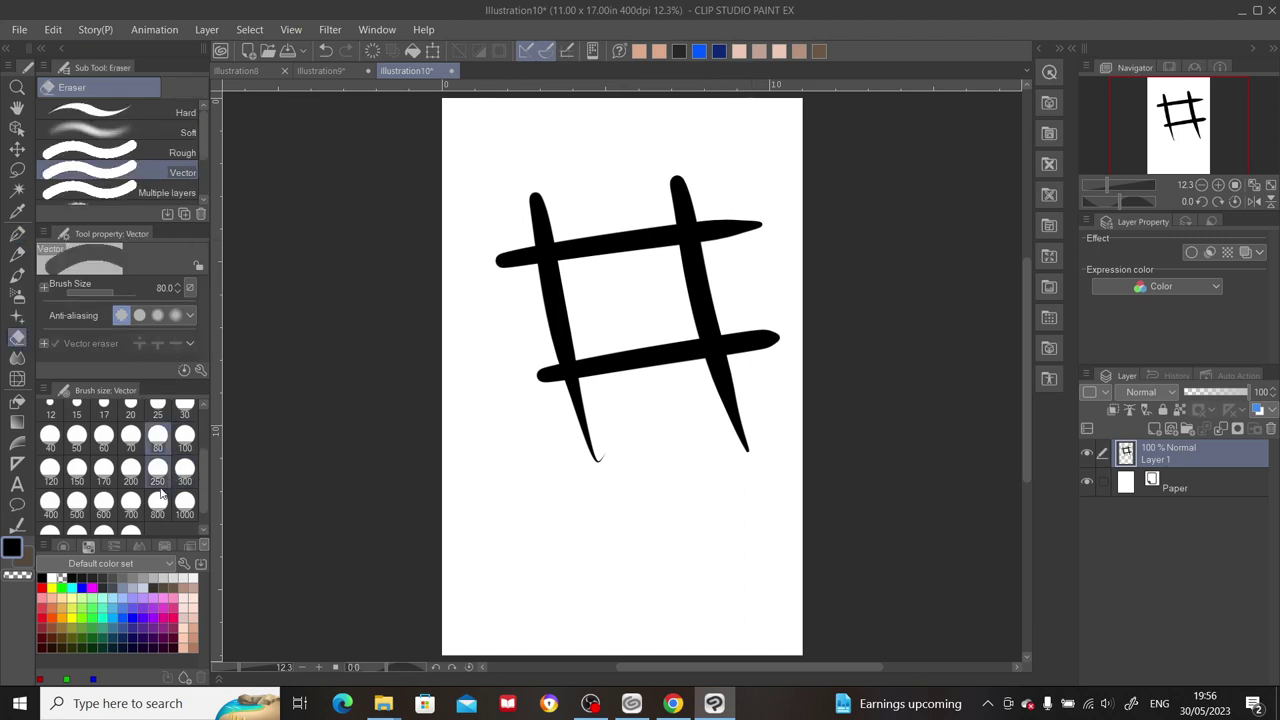
left_click(106, 470)
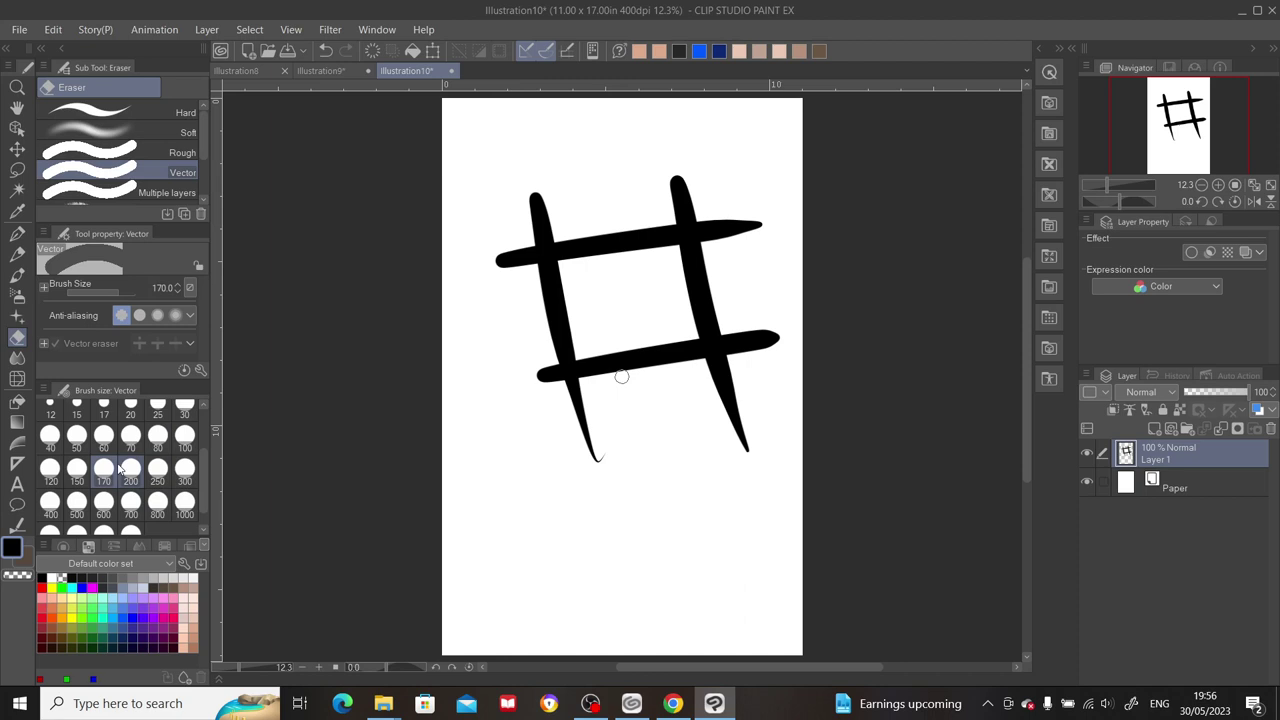
left_click(130, 468)
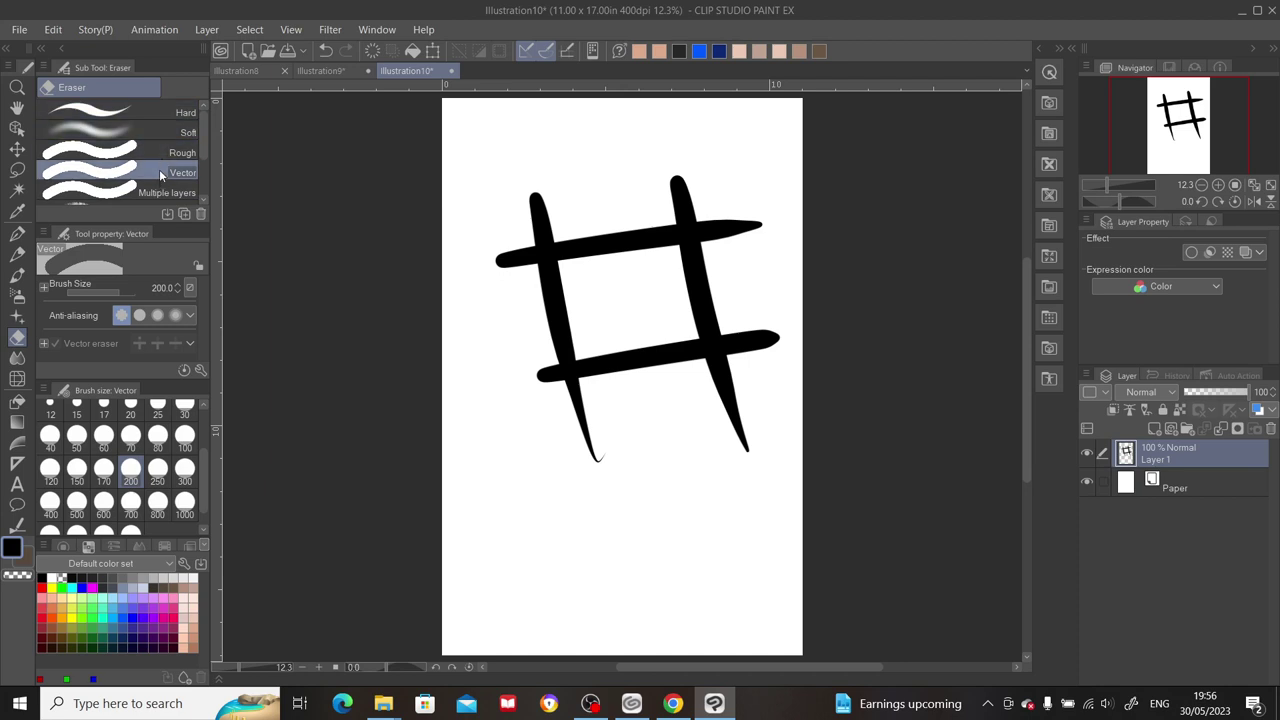
Step: Cut all eight protruding stroke ends at the edges of the square
left_click(515, 258)
left_click(537, 215)
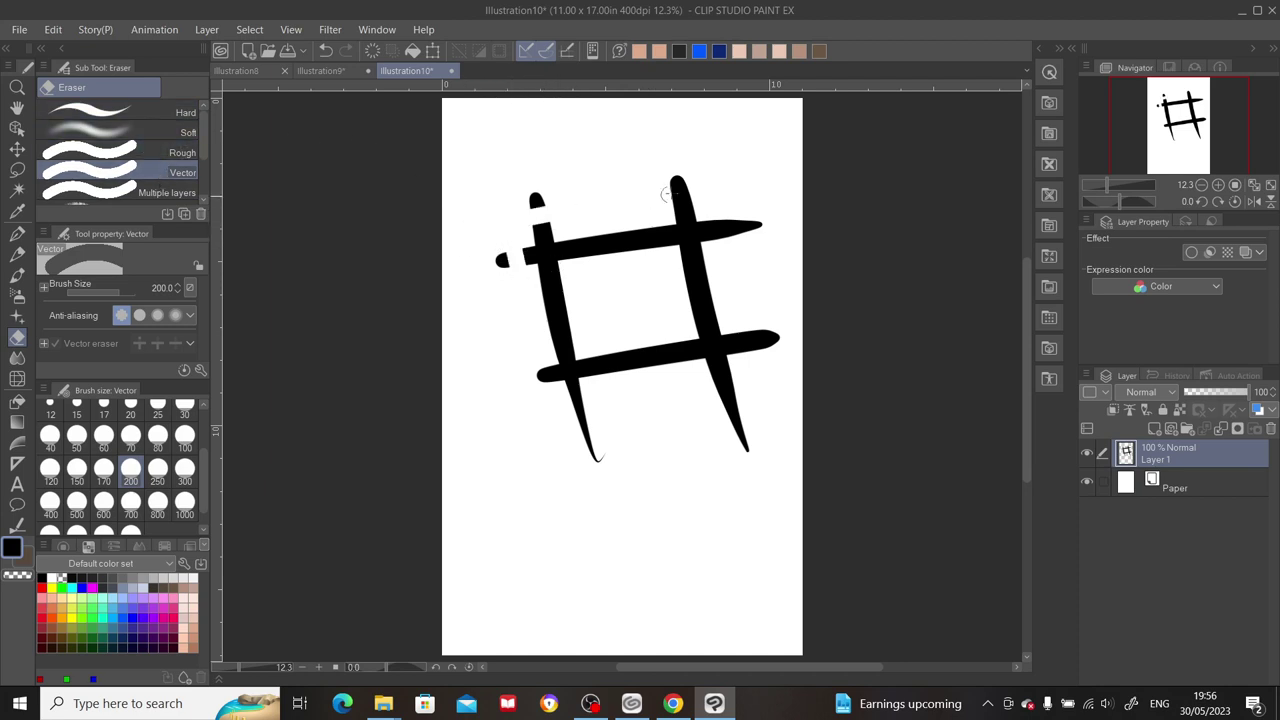
left_click(678, 193)
left_click(732, 226)
left_click(749, 340)
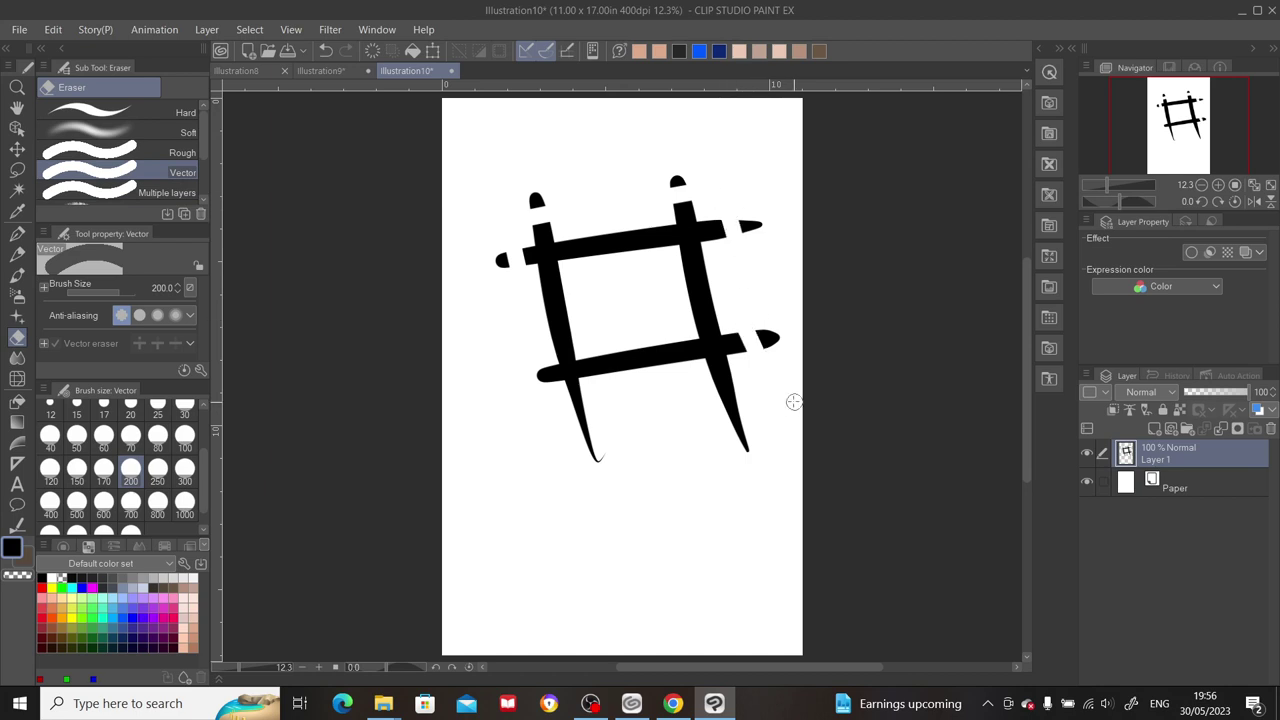
left_click(726, 388)
left_click(578, 415)
left_click(543, 376)
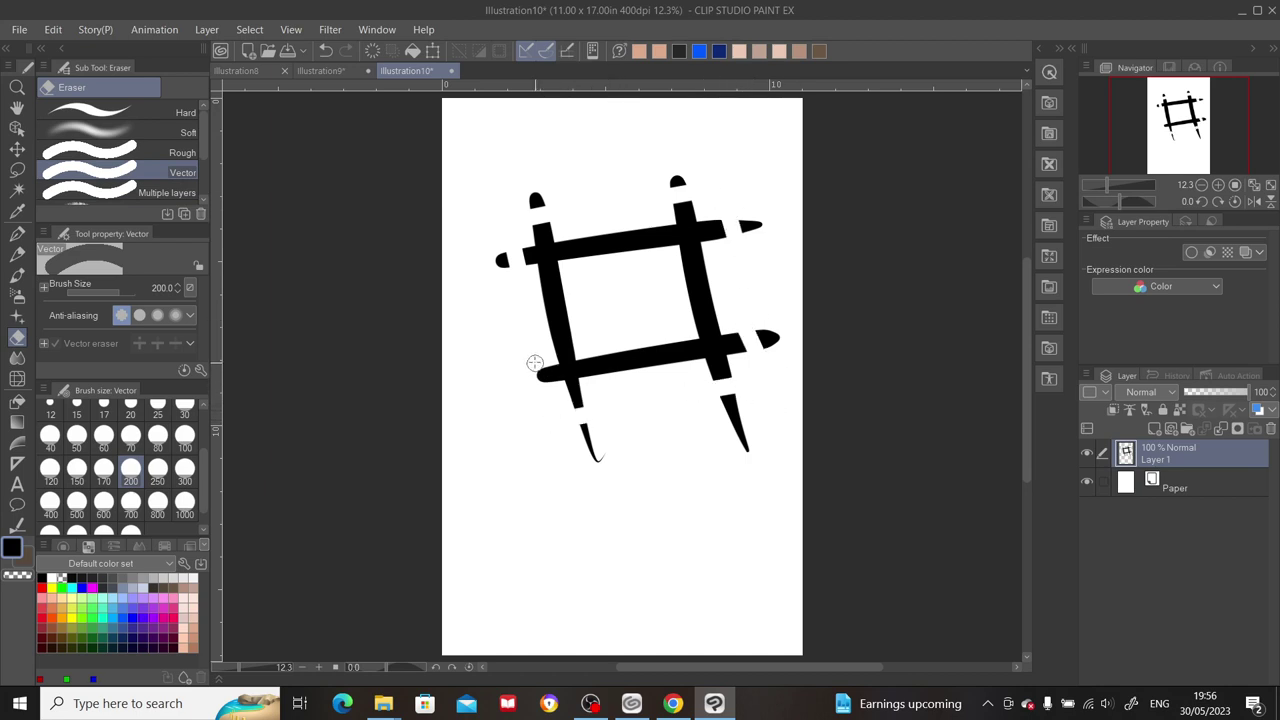
Step: Clear the leftover hook, tails and tips around the square's left side and top-left corner
left_click(600, 456)
left_click(574, 412)
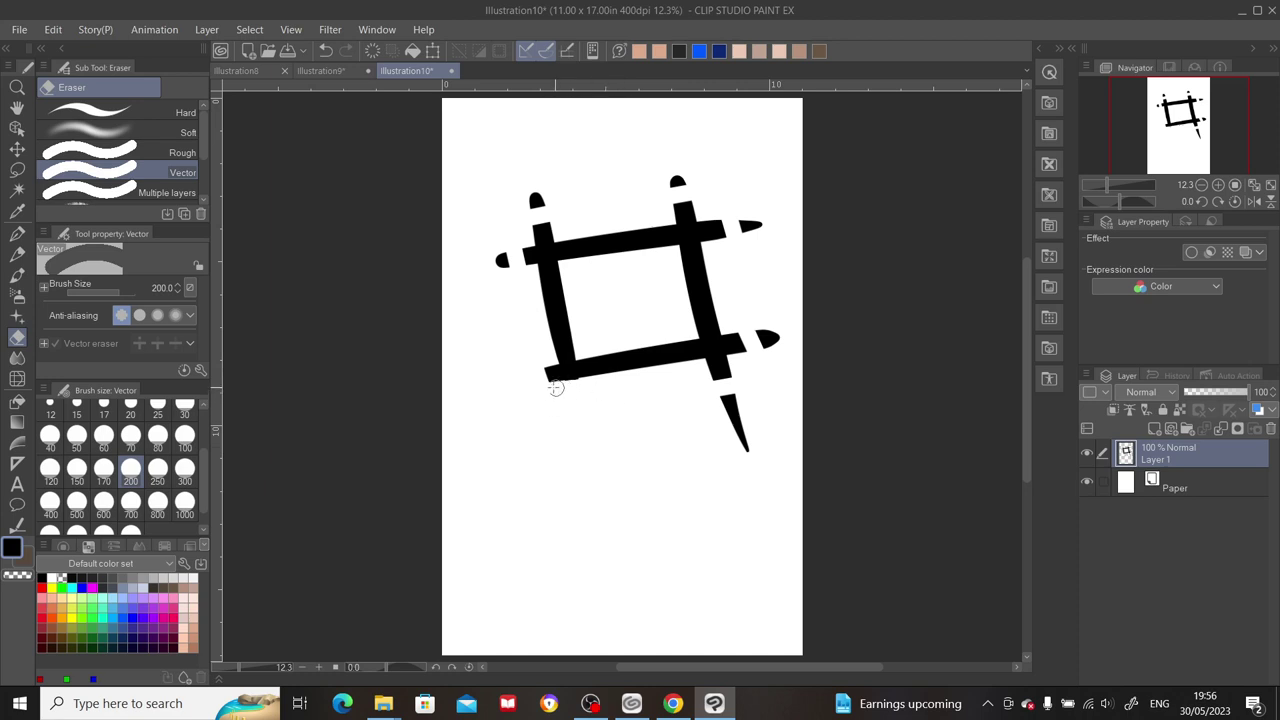
left_click(543, 368)
left_click(504, 264)
left_click(522, 256)
left_click(528, 238)
left_click(536, 202)
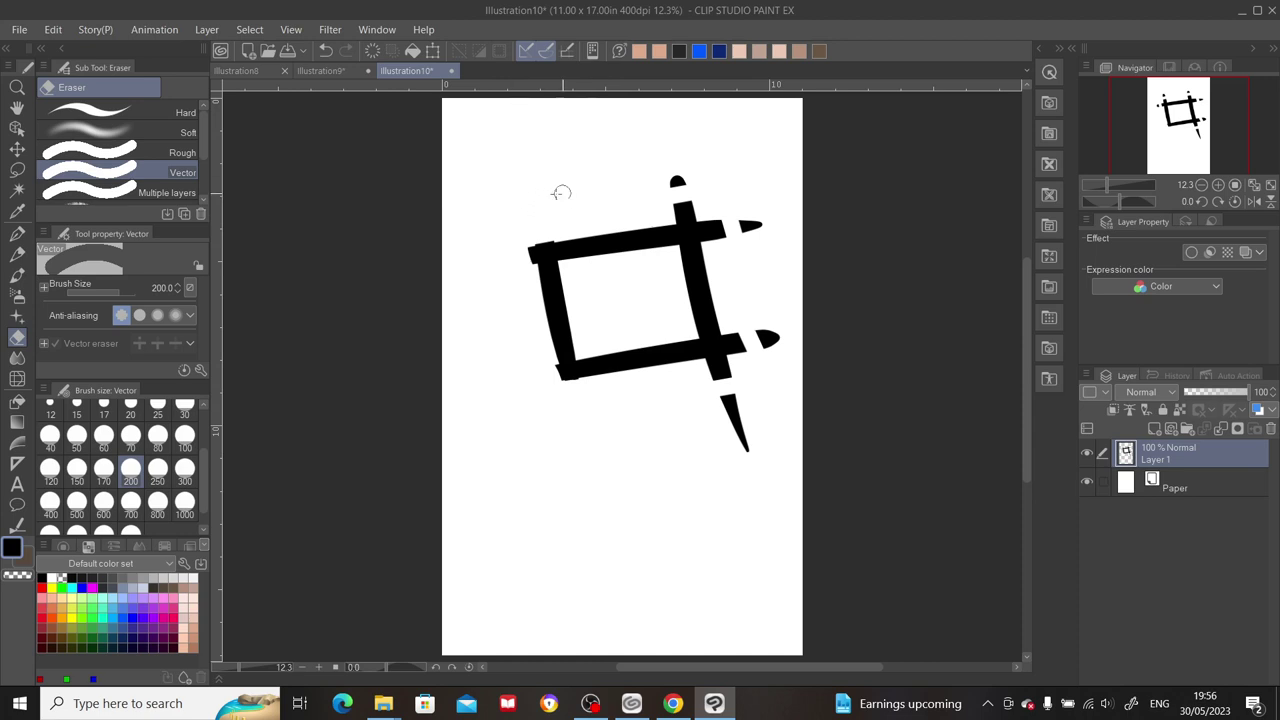
Step: Remove the remaining stubs, blob and spike on the right, then trim the left edge flush
left_click(678, 182)
left_click(685, 210)
left_click(742, 220)
left_click(716, 226)
left_click(736, 341)
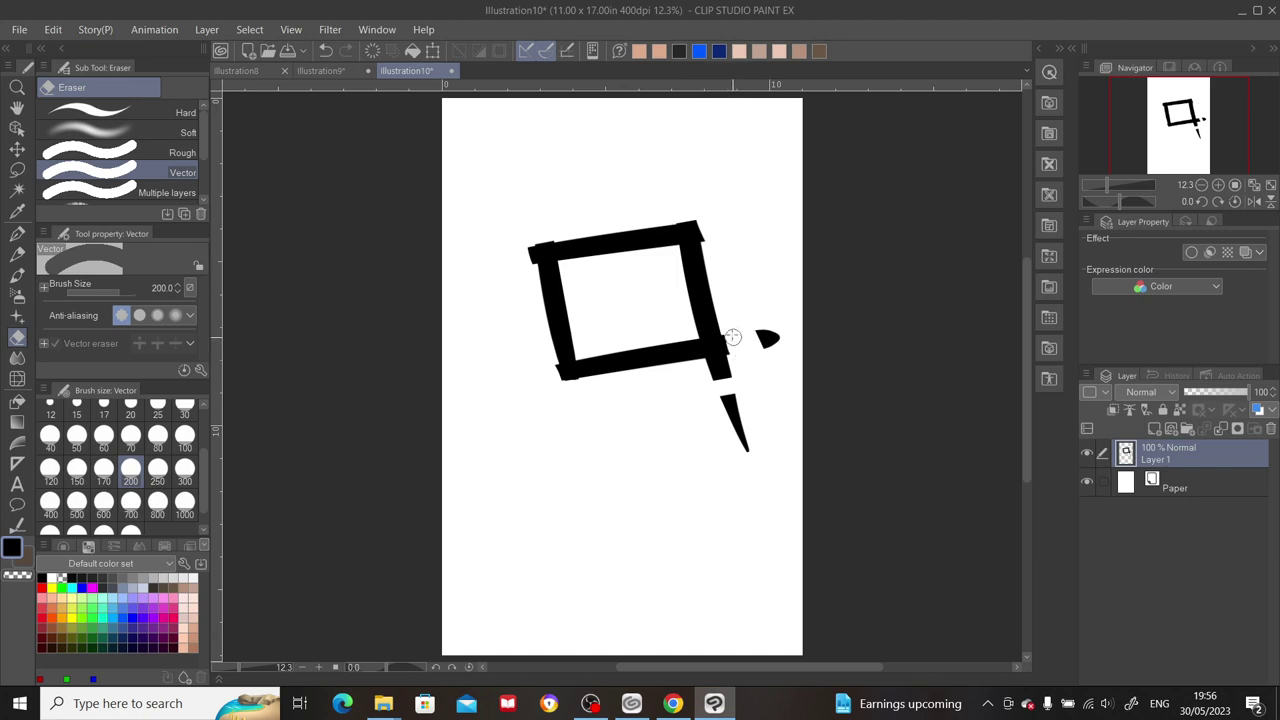
left_click_drag(745, 333, 780, 346)
mouse_move(708, 411)
left_mouse_down()
mouse_move(757, 431)
mouse_move(718, 466)
left_mouse_up()
left_click_drag(740, 388, 714, 370)
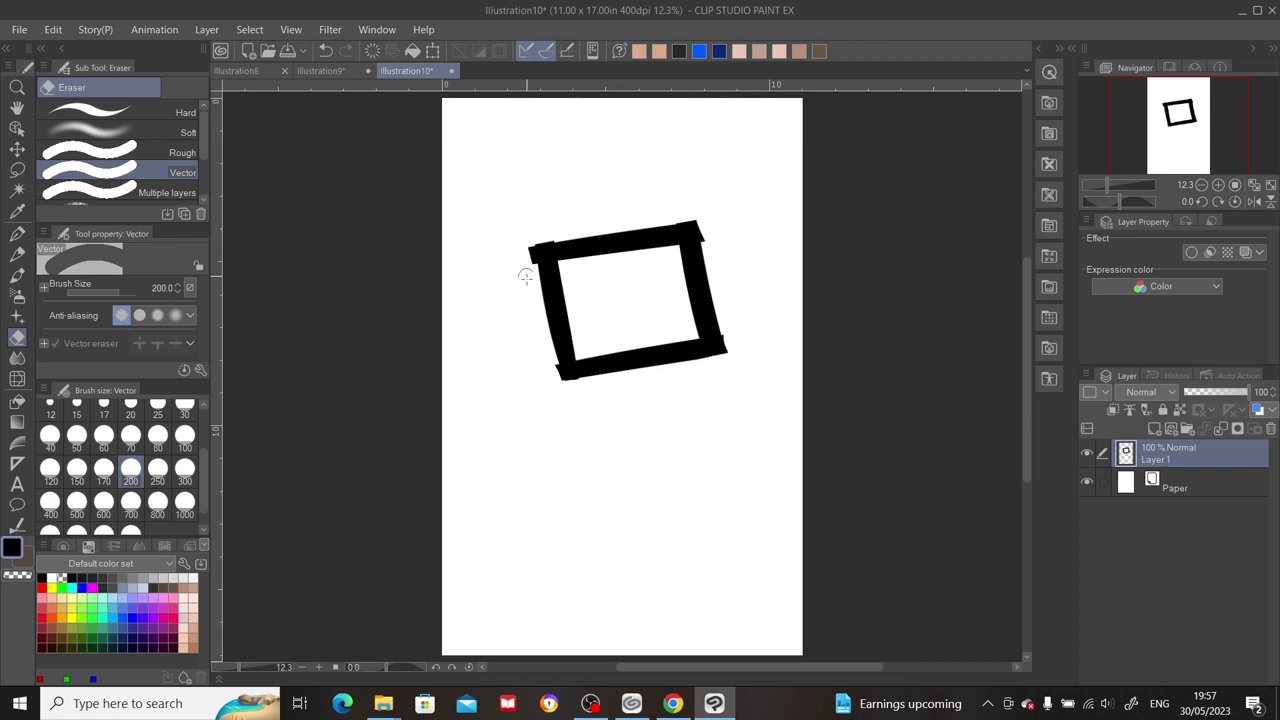
left_click_drag(530, 265, 563, 396)
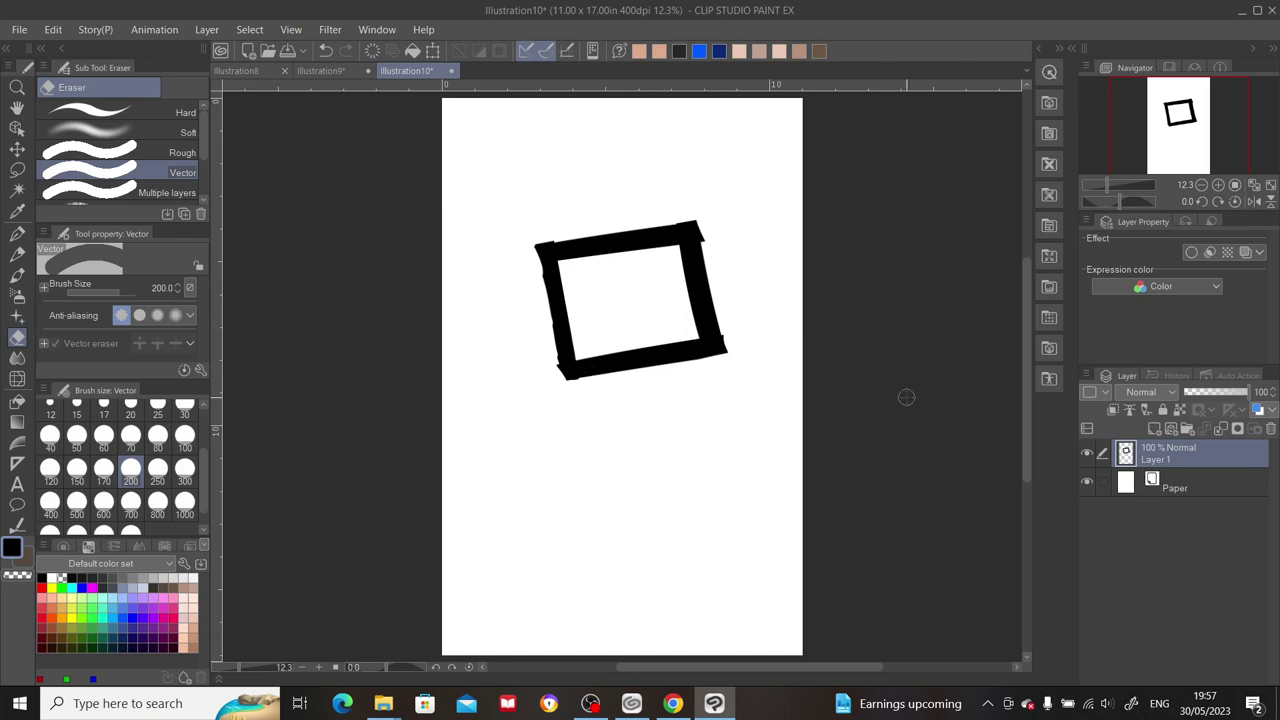